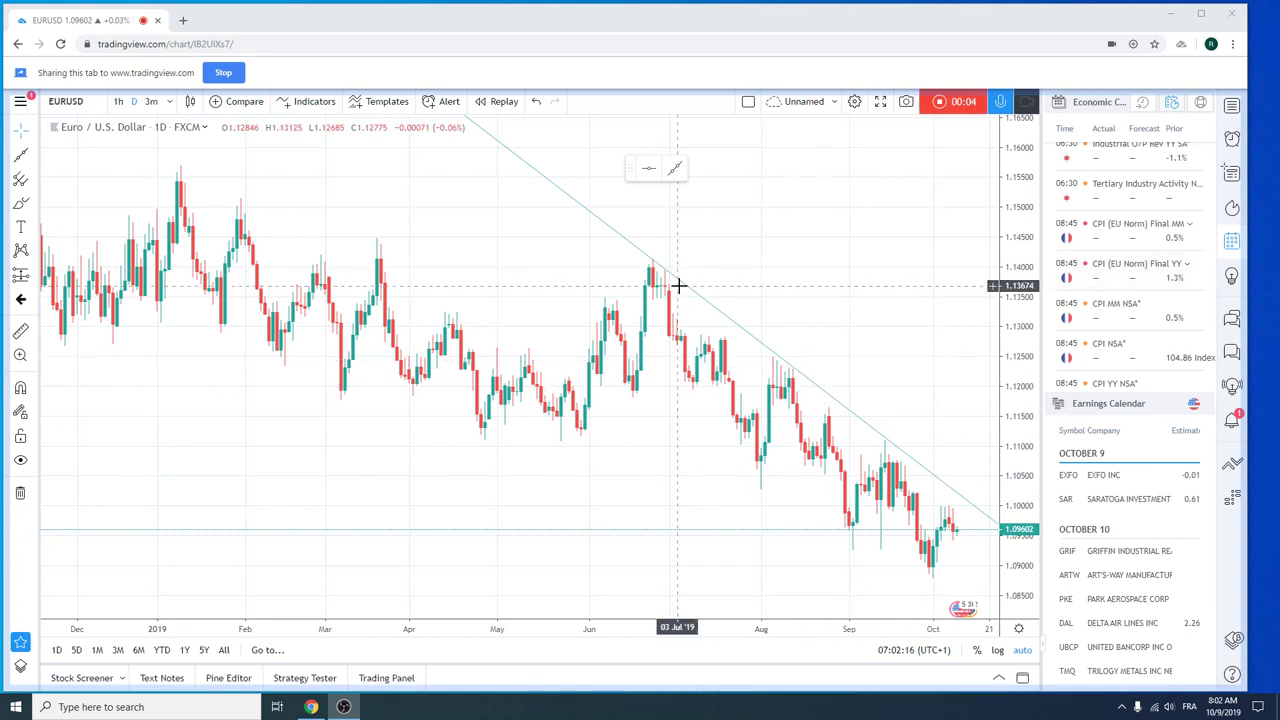
- Look through the Economic Calendar, then replace it with the watchlist showing EURUSD details
scroll(1063, 234, down, 1)
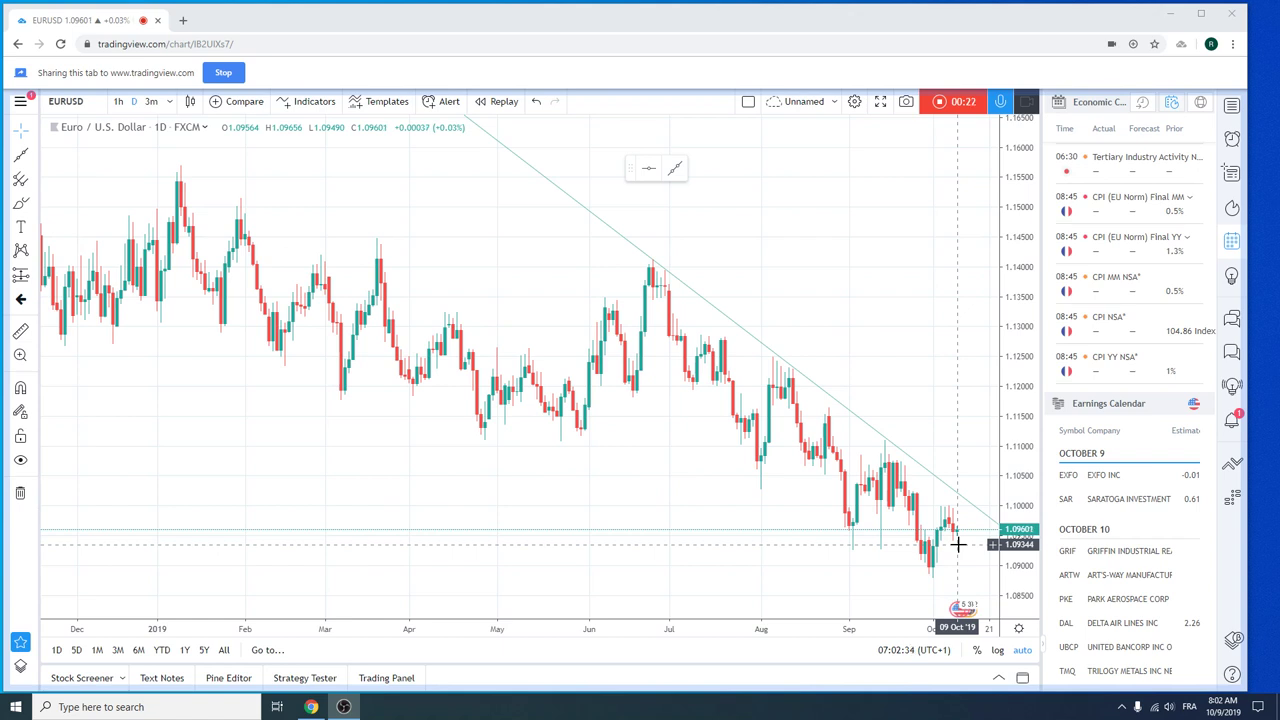
scroll(1110, 300, down, 2)
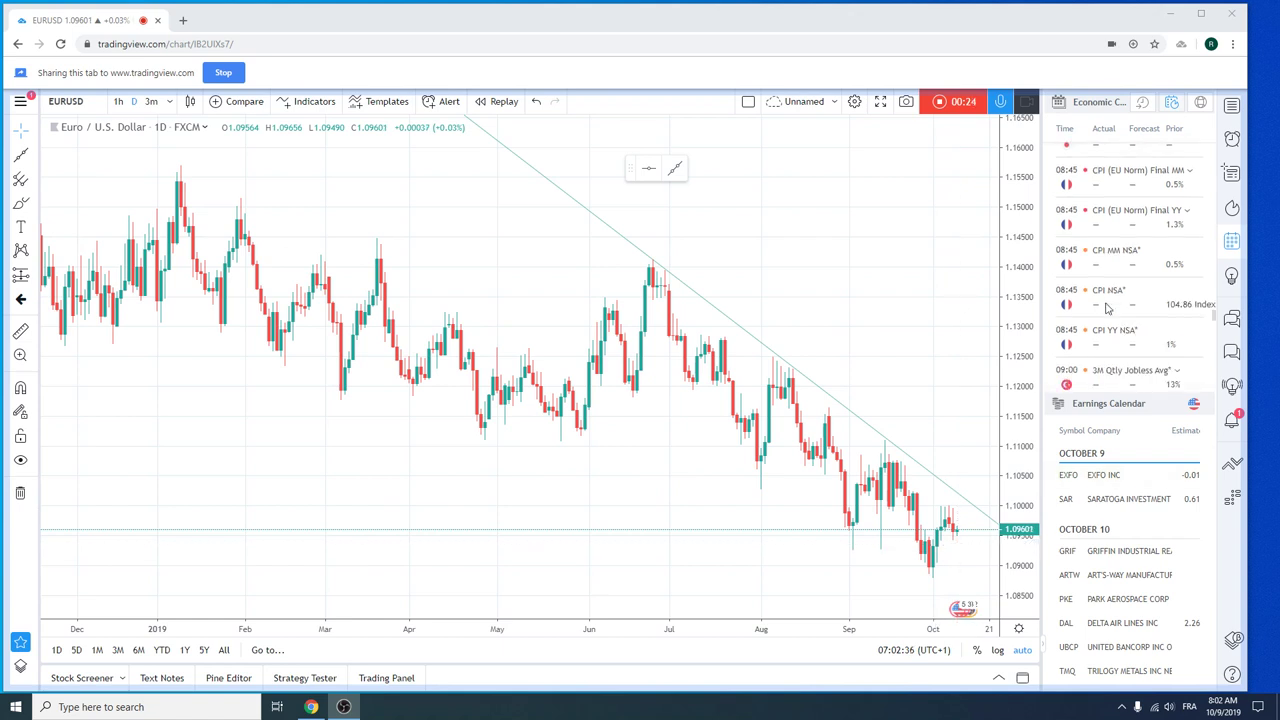
scroll(1131, 277, down, 2)
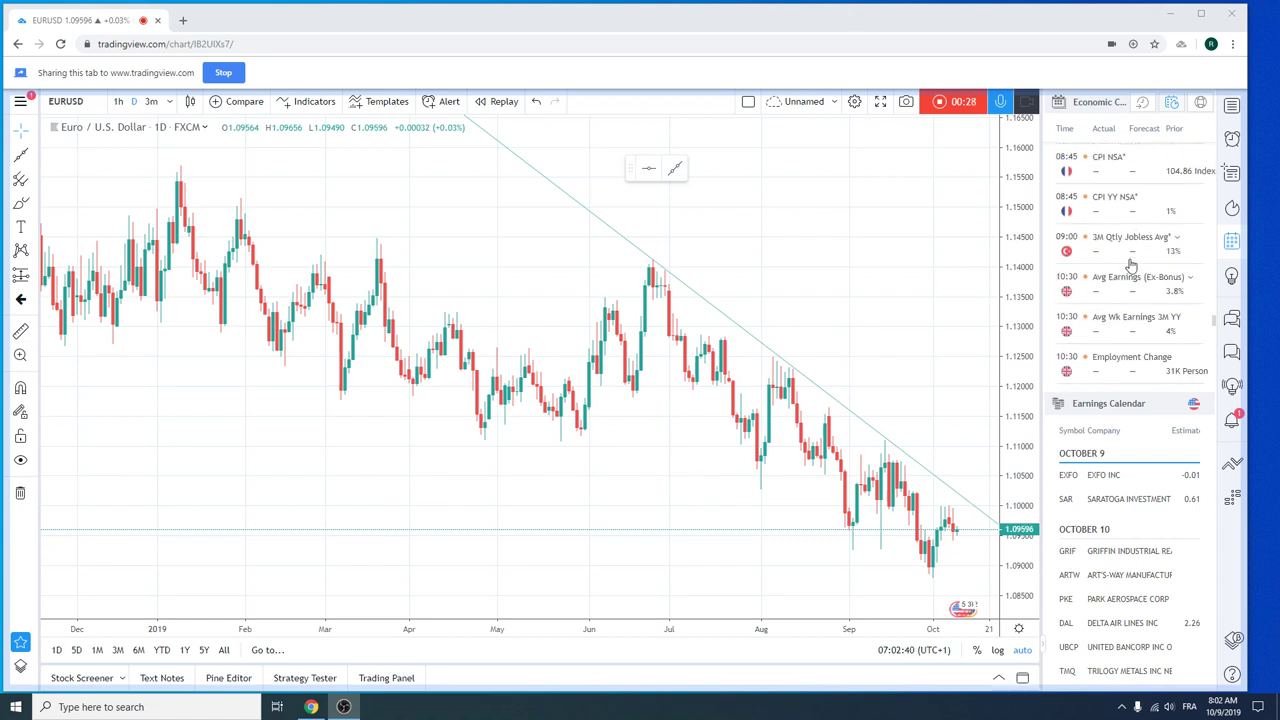
scroll(1125, 272, down, 2)
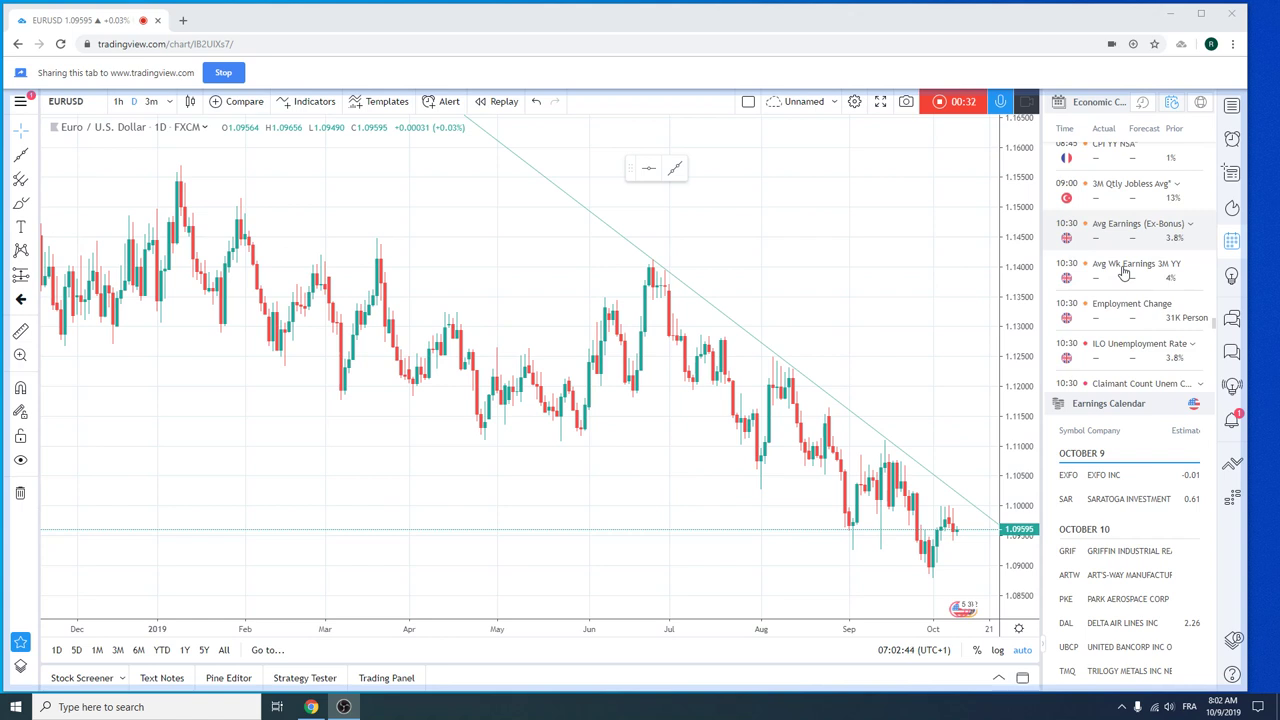
scroll(1124, 272, down, 3)
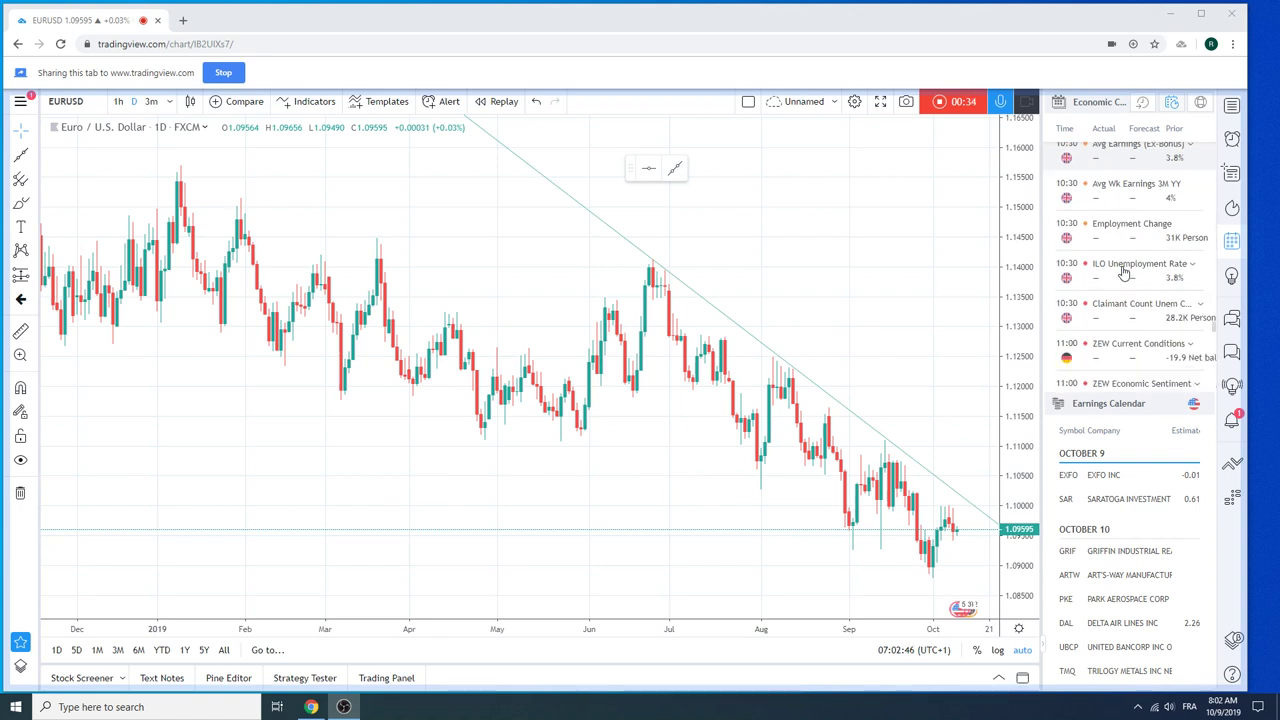
scroll(1124, 272, down, 1)
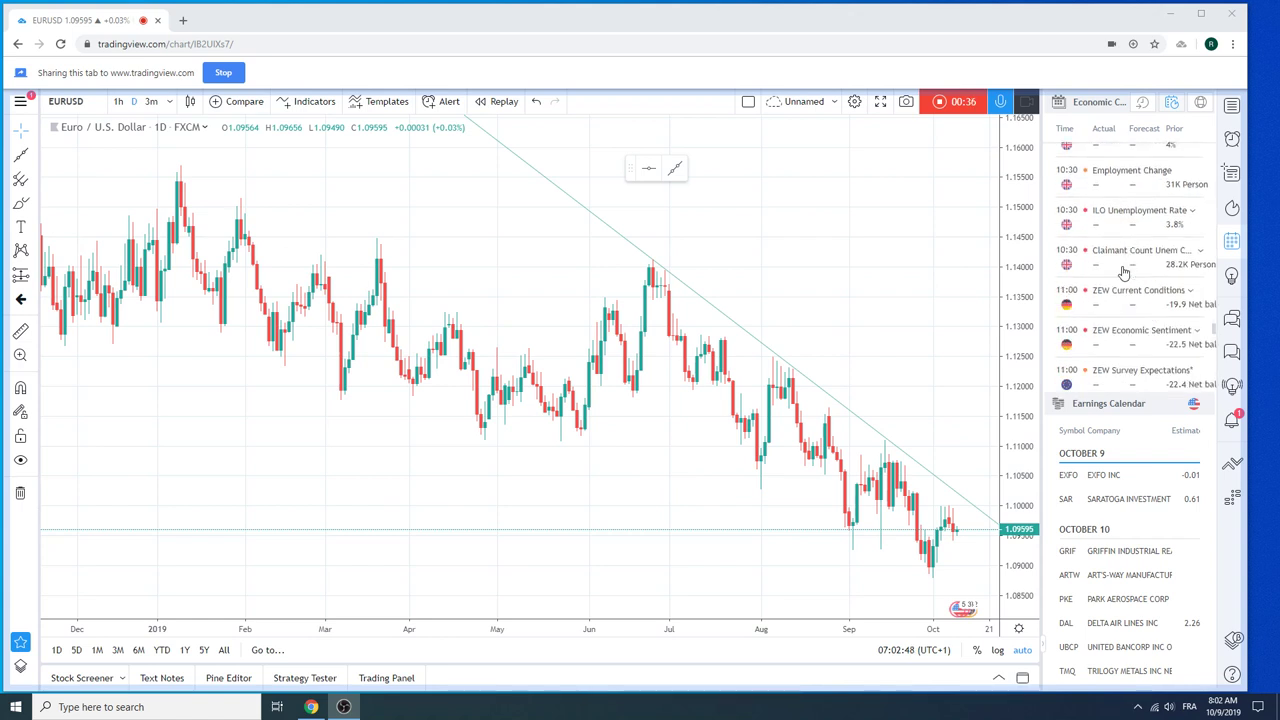
scroll(1124, 272, down, 2)
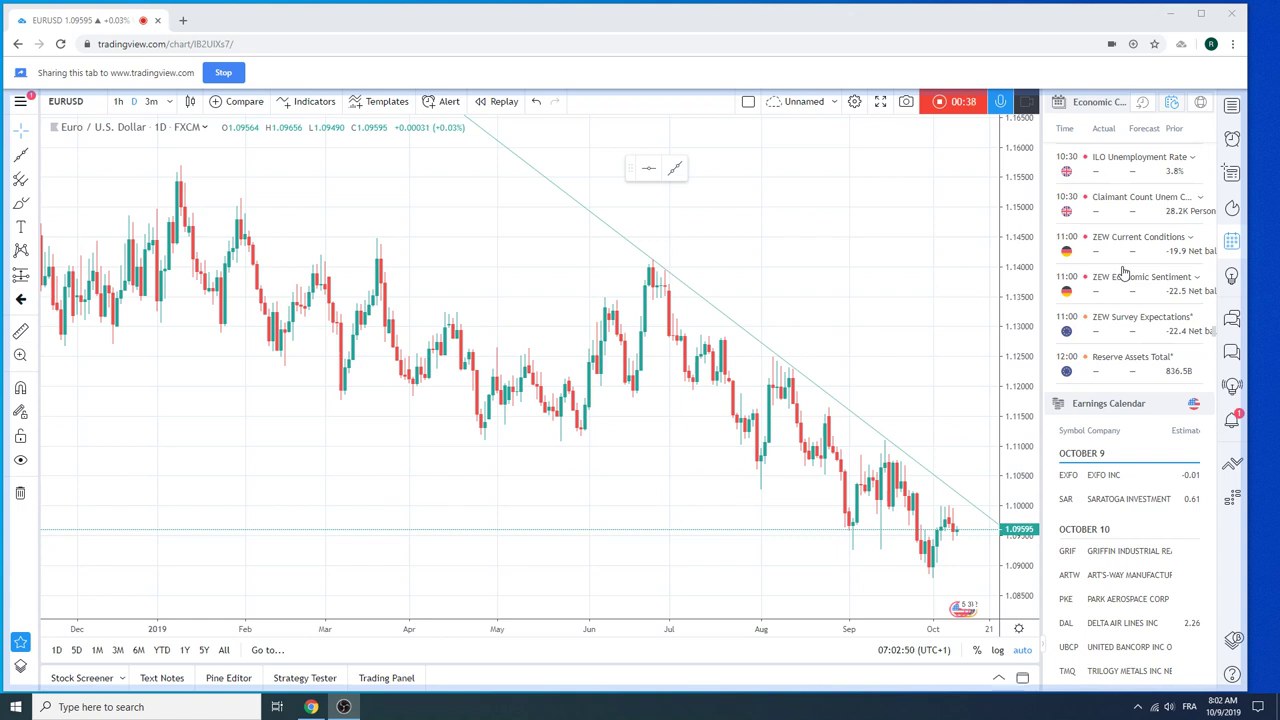
scroll(1124, 272, down, 10)
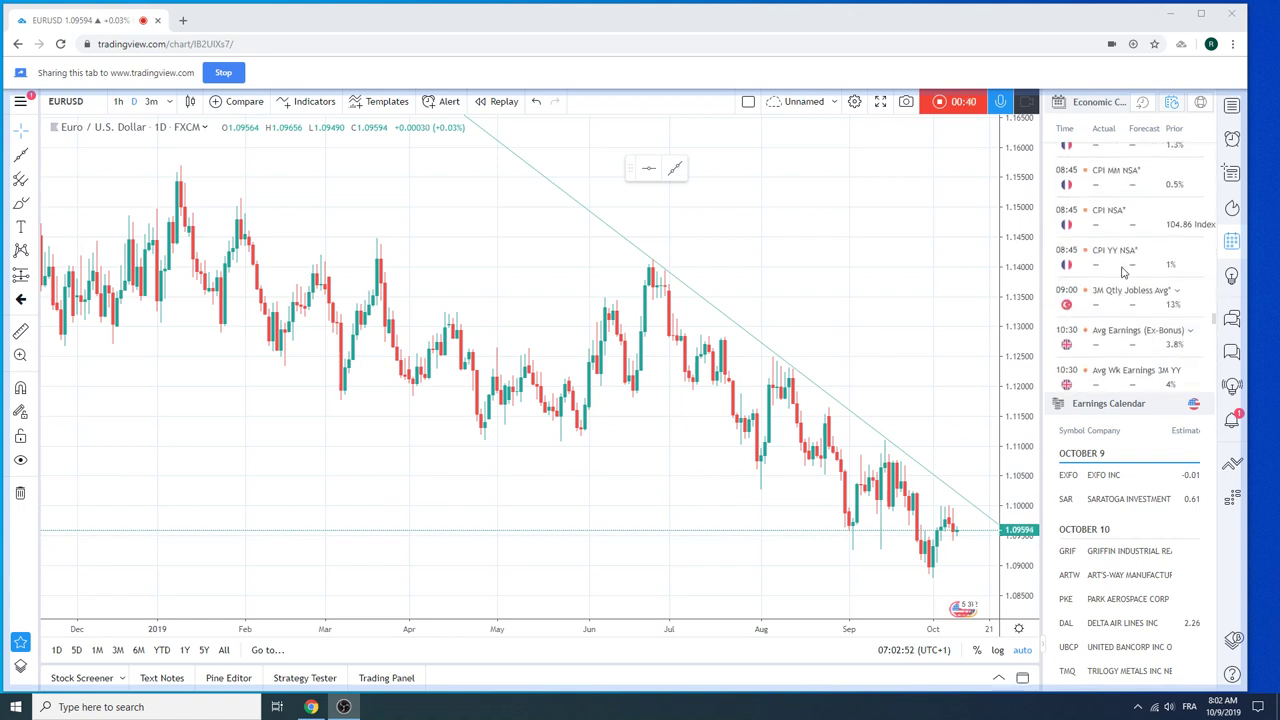
scroll(1124, 272, up, 1)
scroll(1124, 272, up, 10)
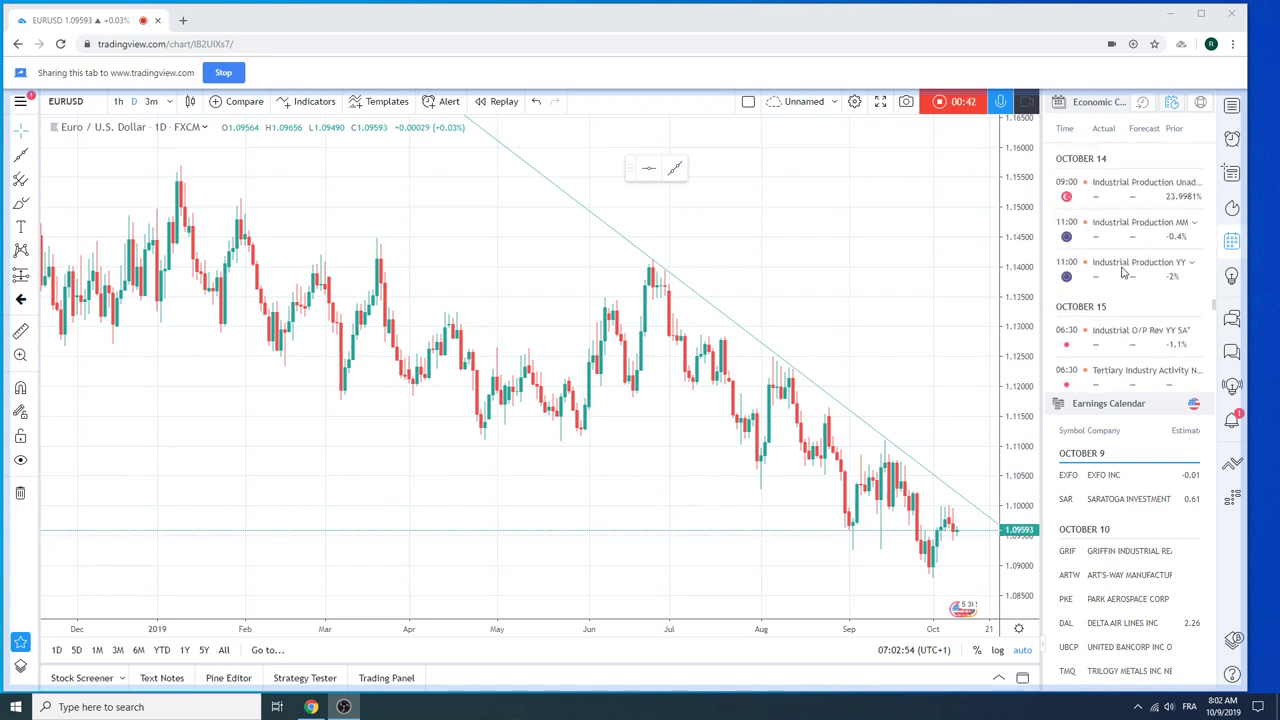
scroll(1124, 276, up, 8)
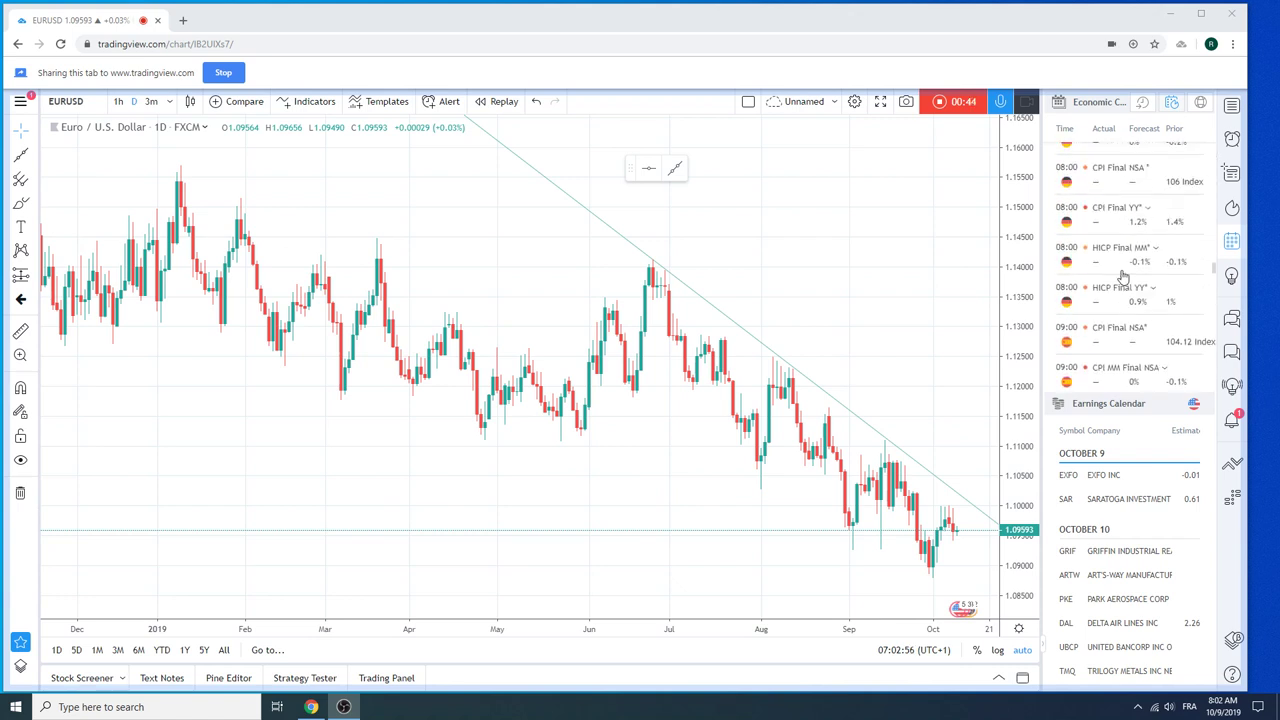
scroll(1122, 285, up, 8)
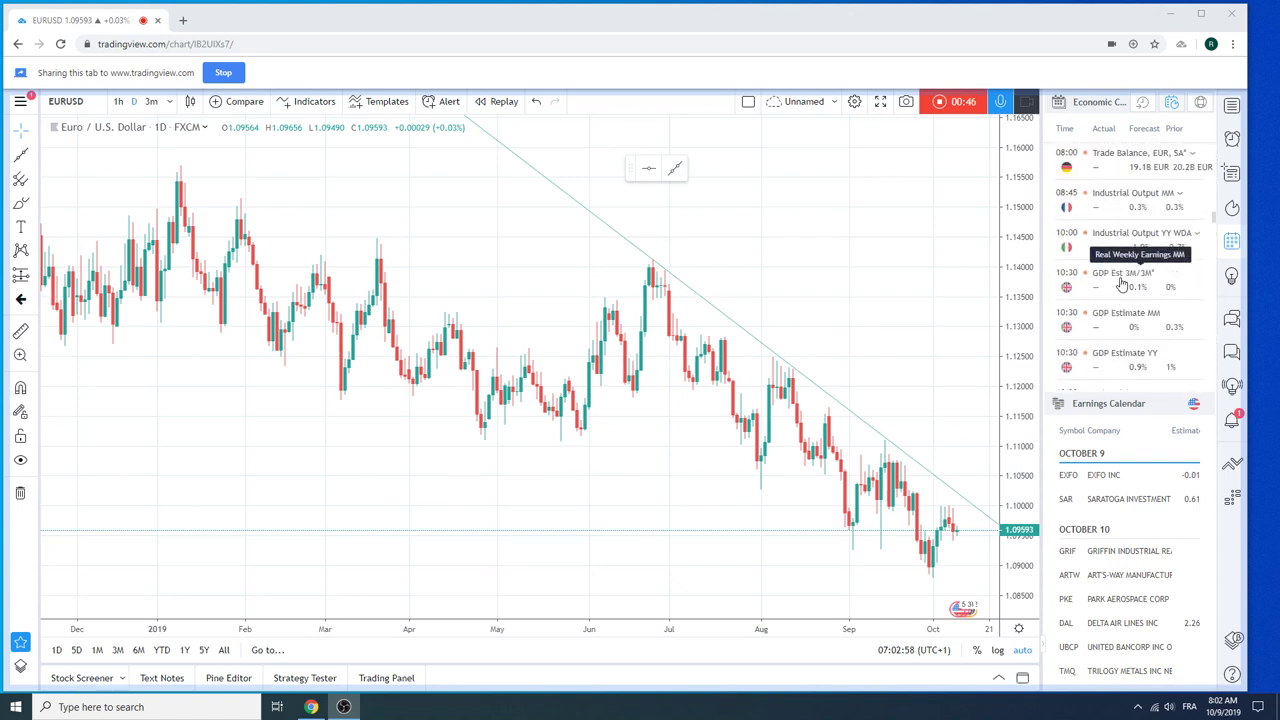
scroll(1122, 286, up, 1)
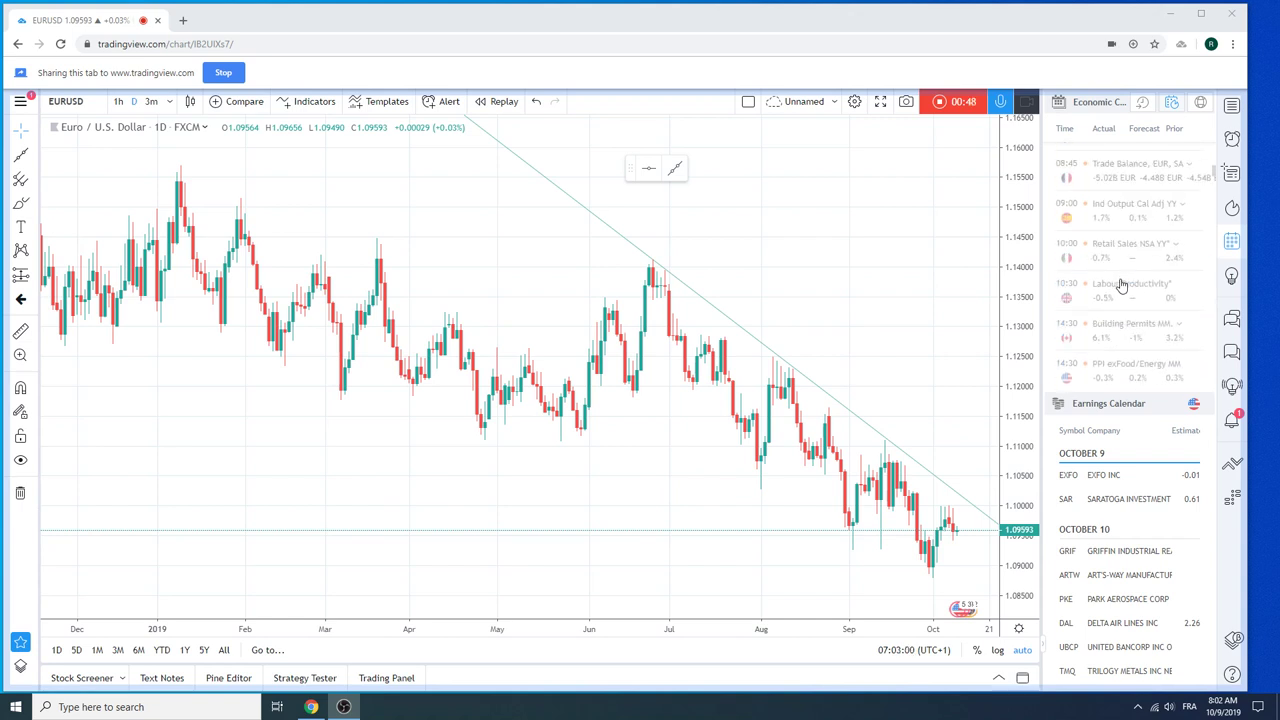
scroll(1122, 286, down, 2)
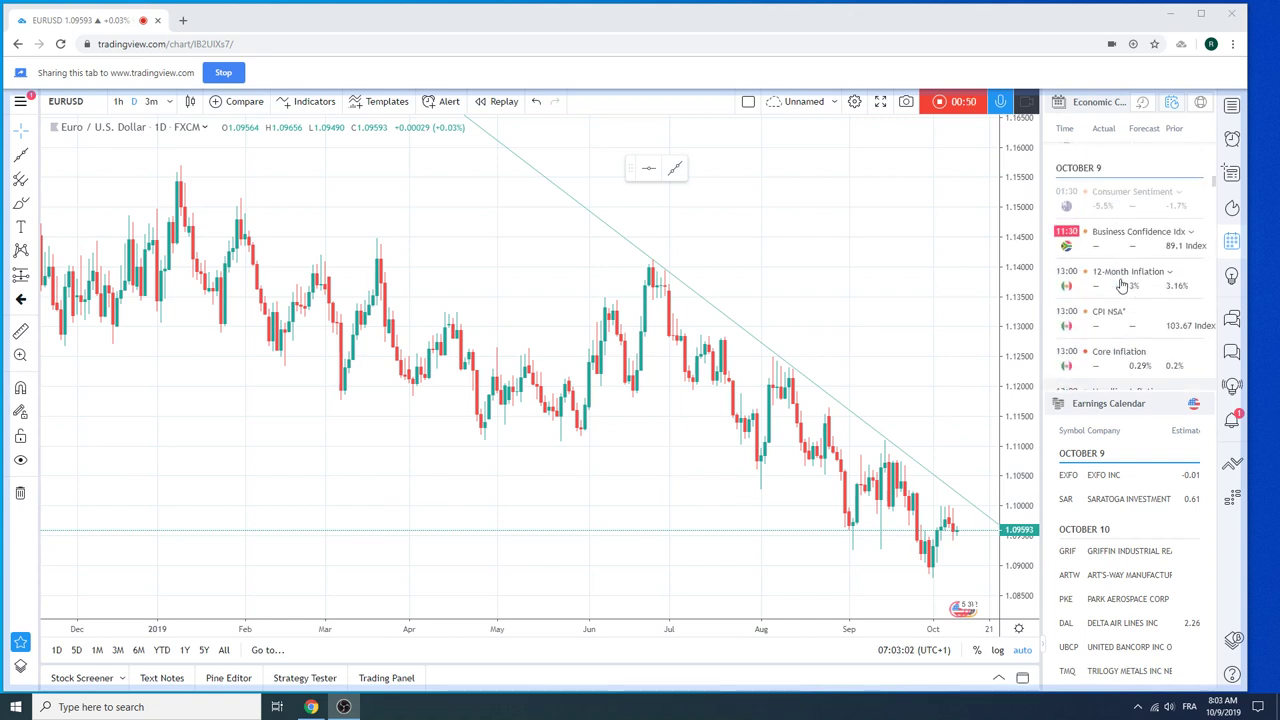
scroll(1122, 286, down, 4)
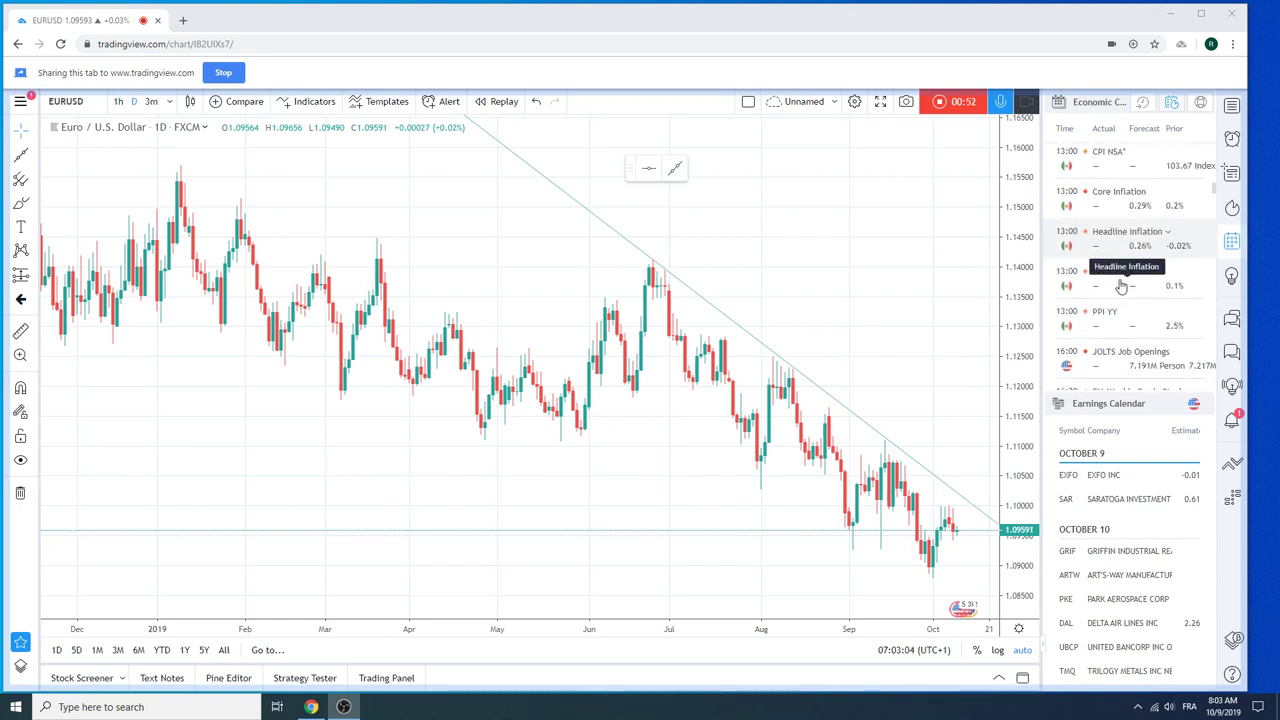
scroll(1122, 286, down, 1)
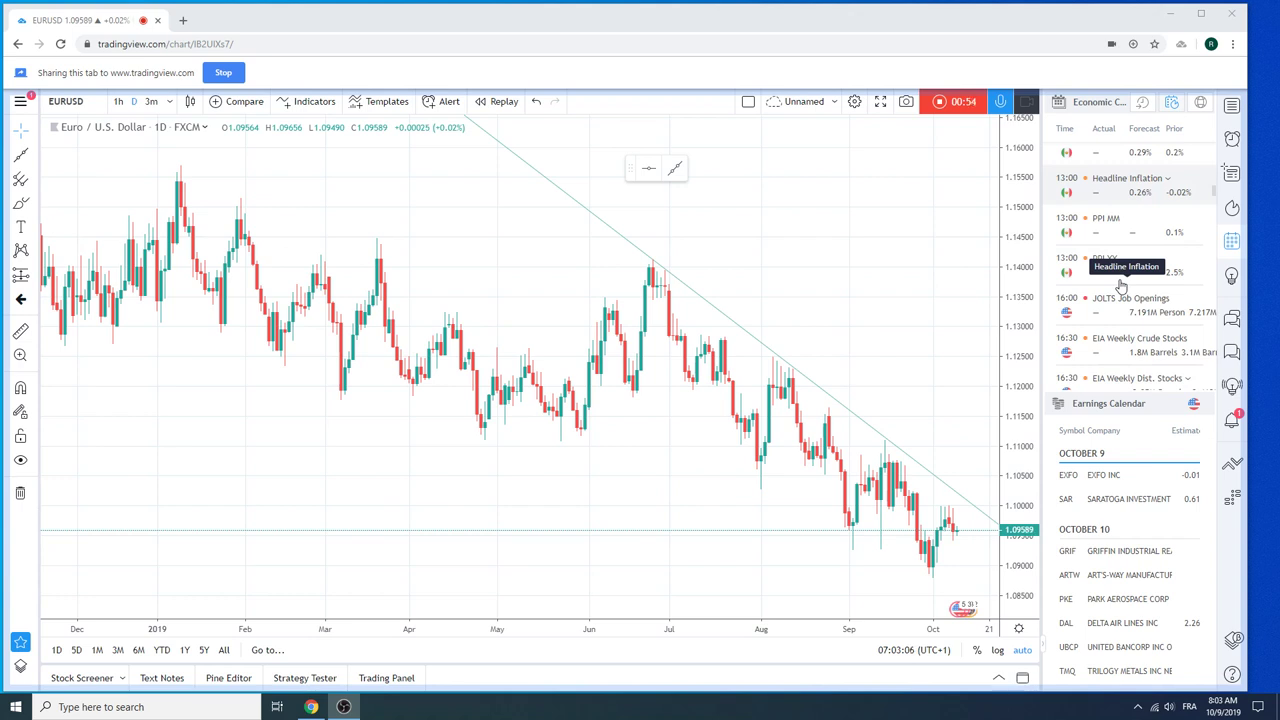
scroll(1122, 286, up, 2)
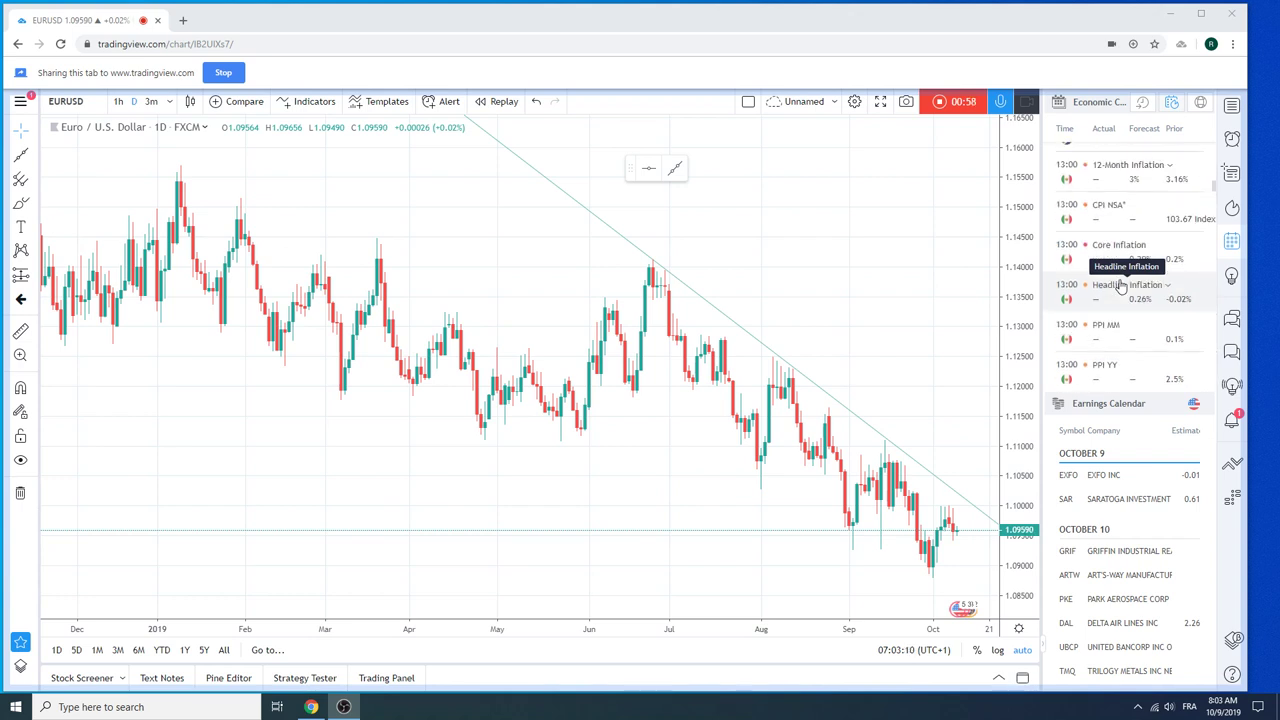
scroll(1122, 286, down, 2)
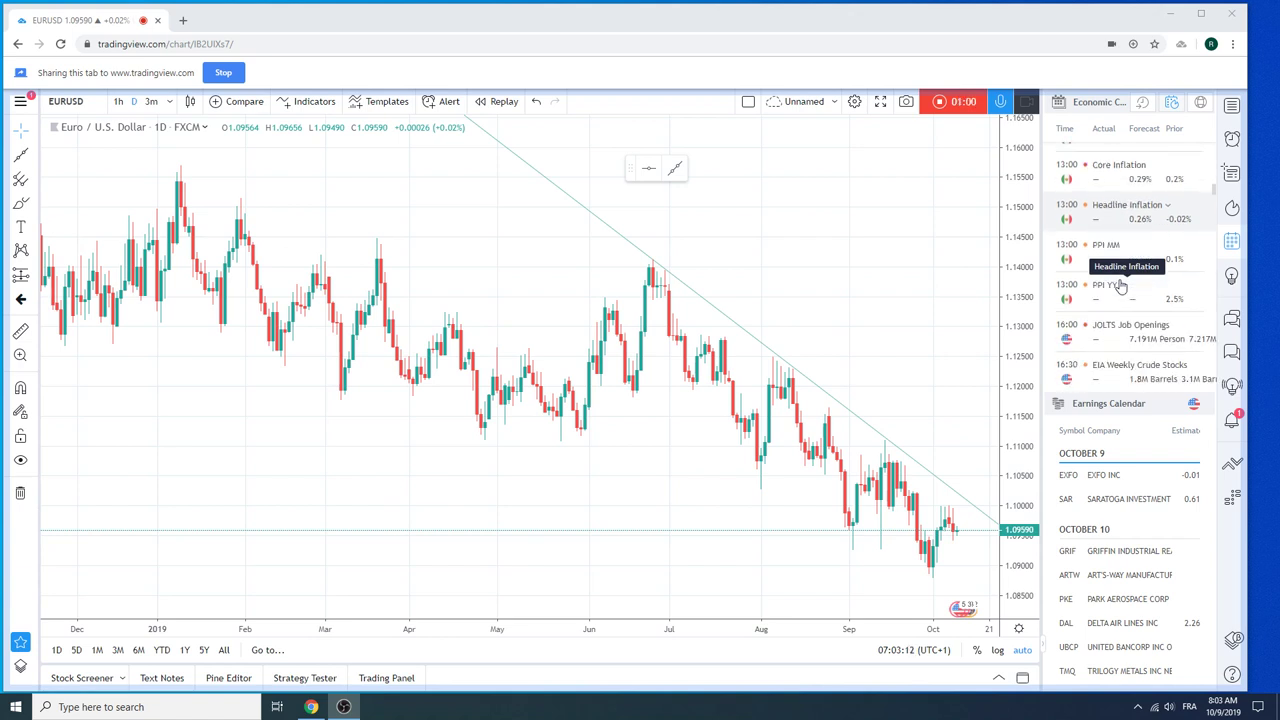
scroll(1122, 286, down, 1)
scroll(1122, 286, down, 1)
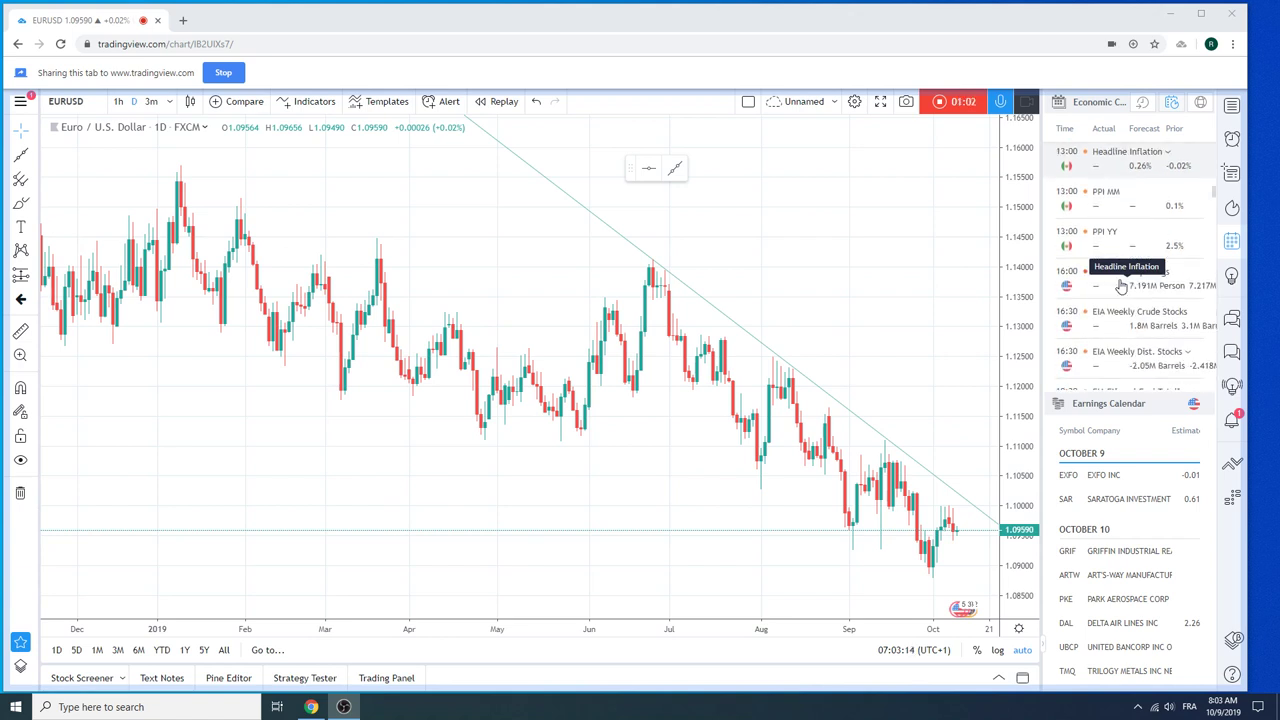
scroll(1122, 286, down, 4)
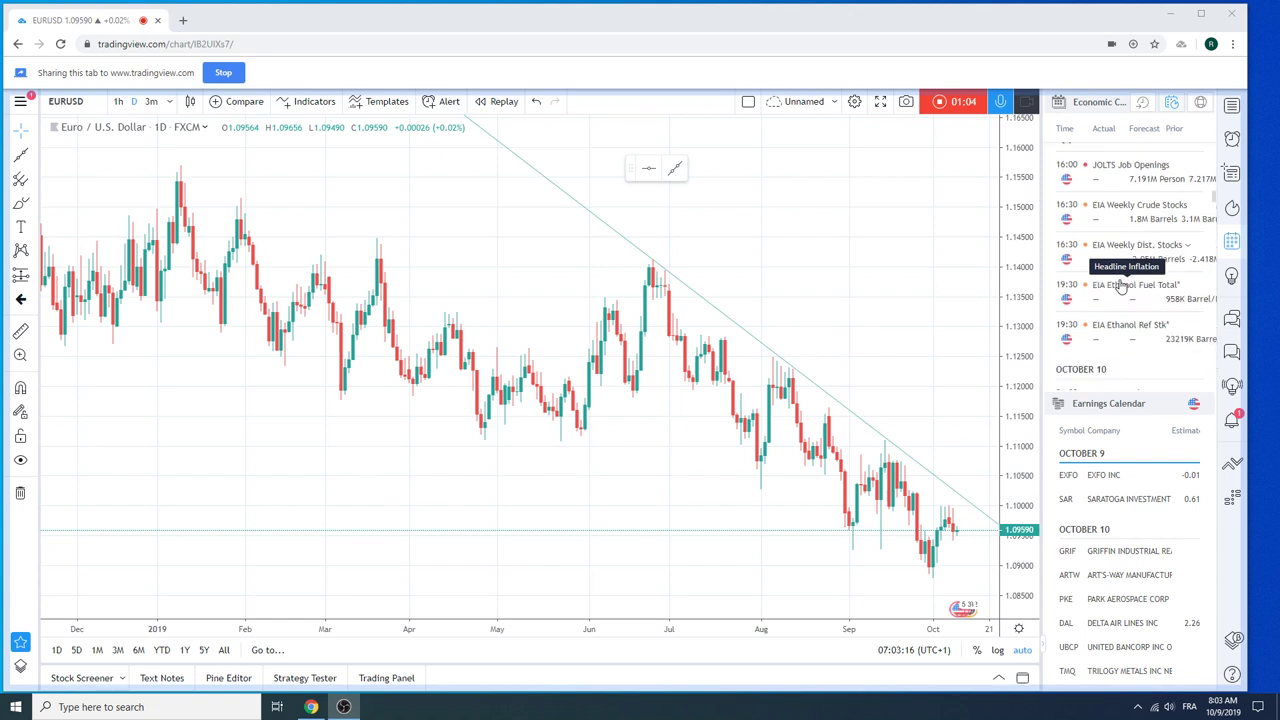
scroll(1122, 286, up, 2)
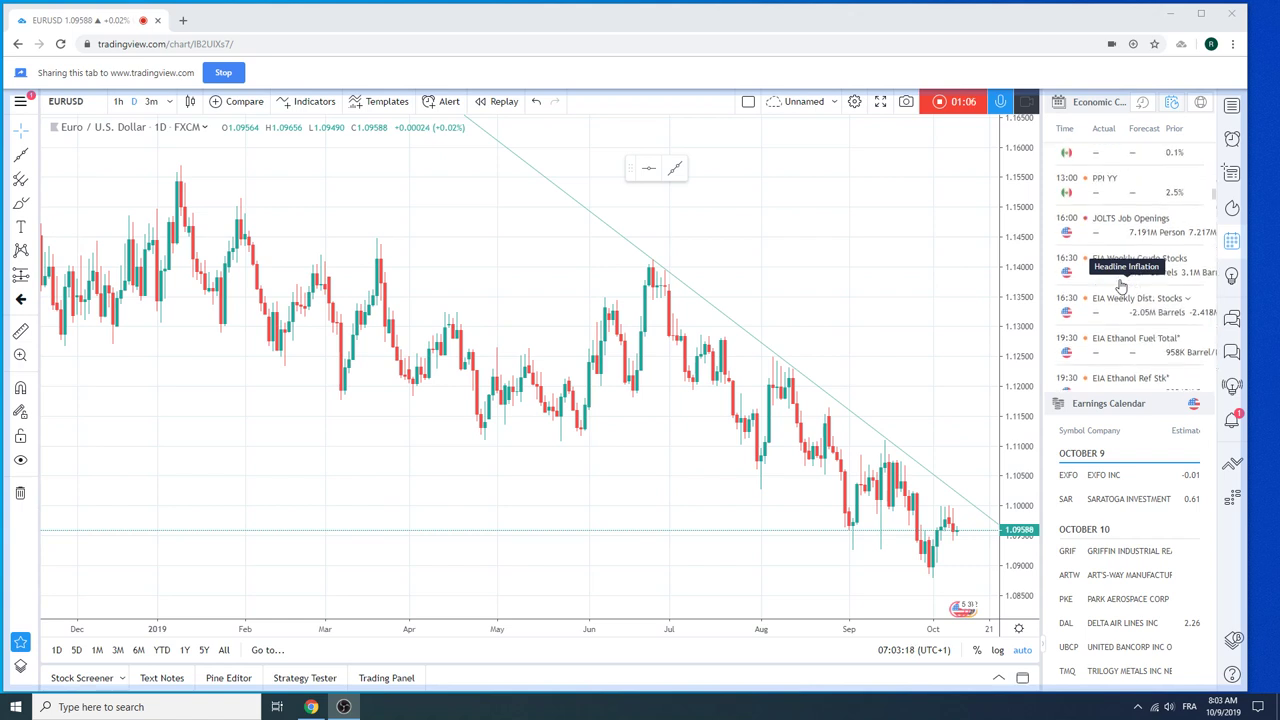
click(1232, 105)
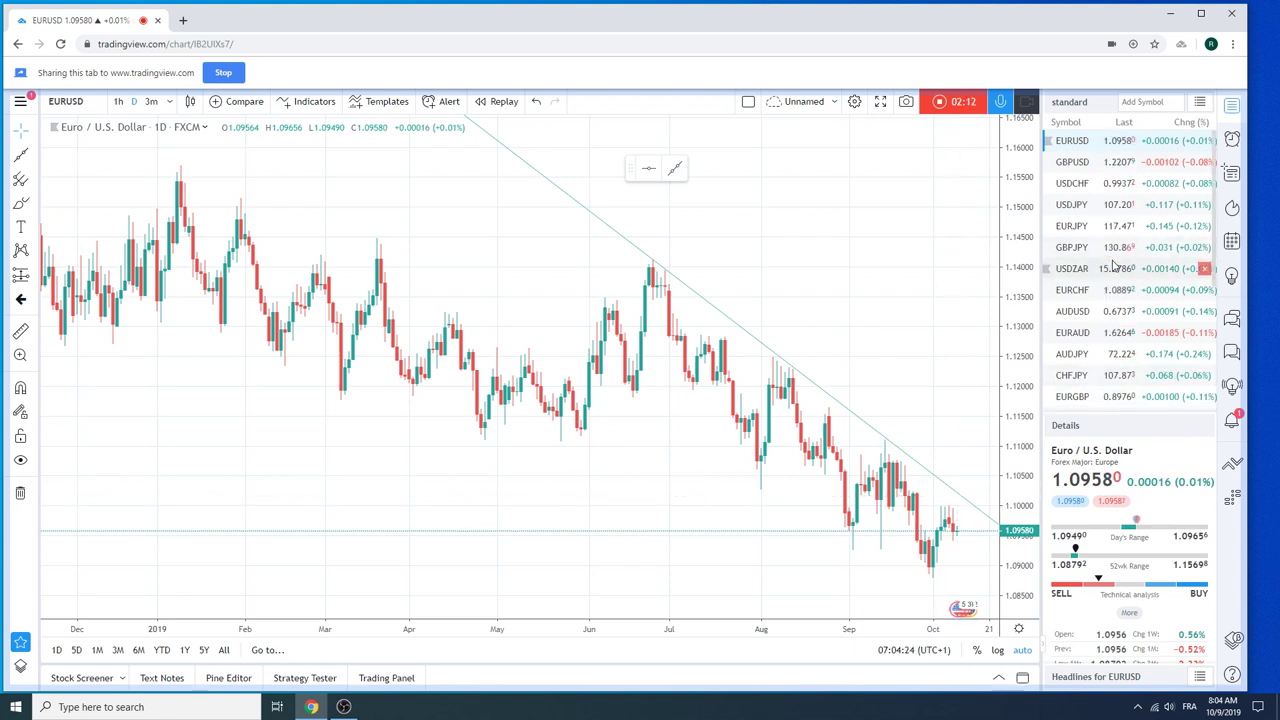
scroll(1113, 263, down, 1)
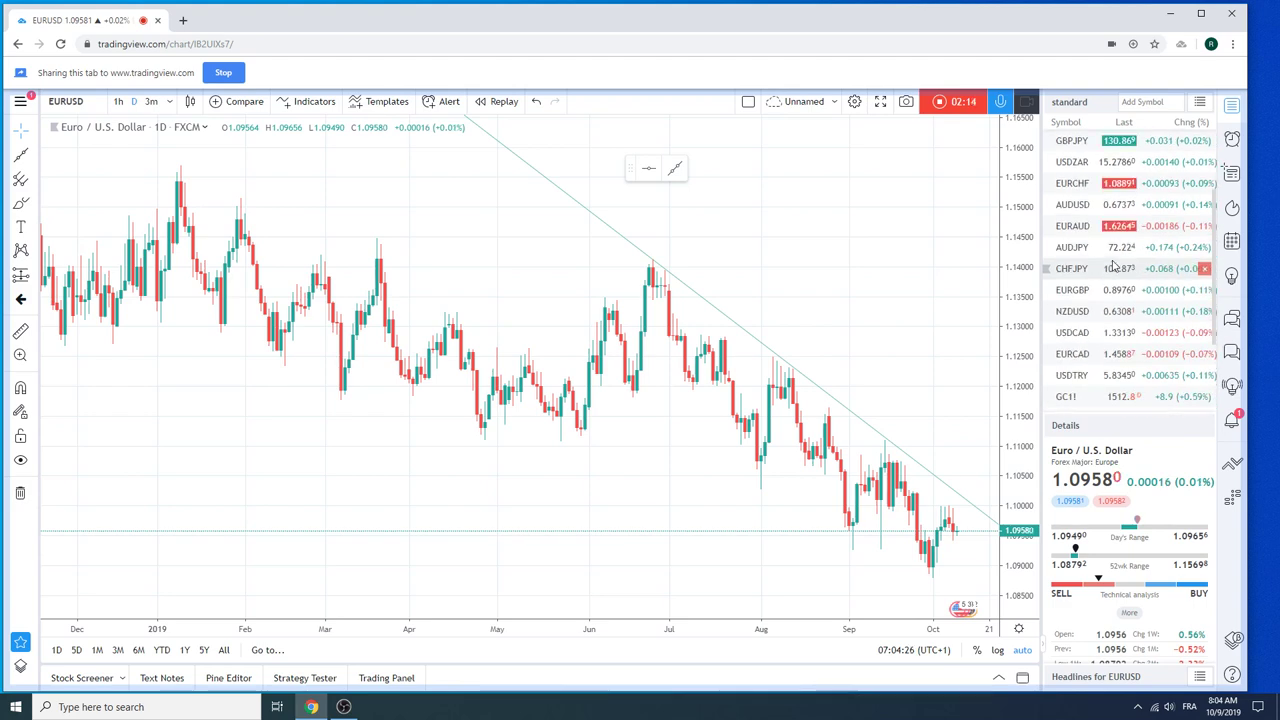
scroll(1113, 263, down, 1)
- Load the S&P 500 E-mini futures (ES1!) daily chart from the watchlist
click(1080, 368)
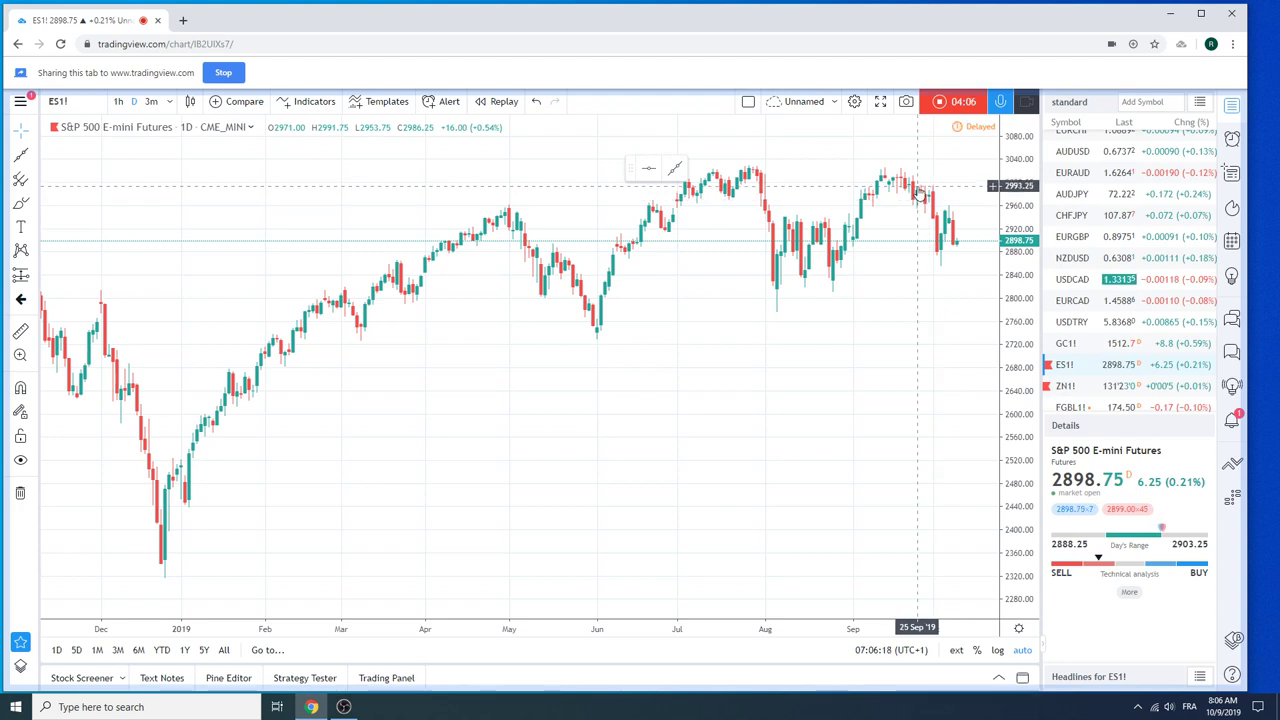
- Load the Euro Bund futures (FGBL1!) daily chart and zoom in on the candles
click(1062, 405)
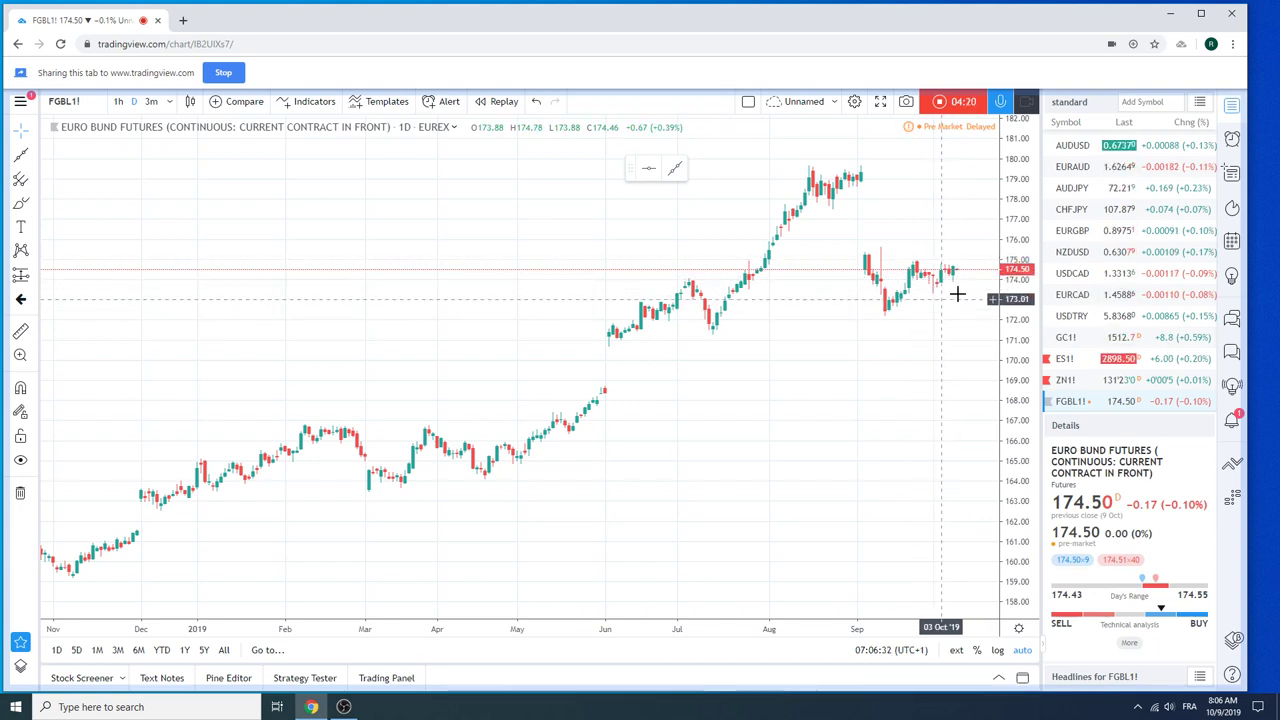
scroll(932, 305, up, 2)
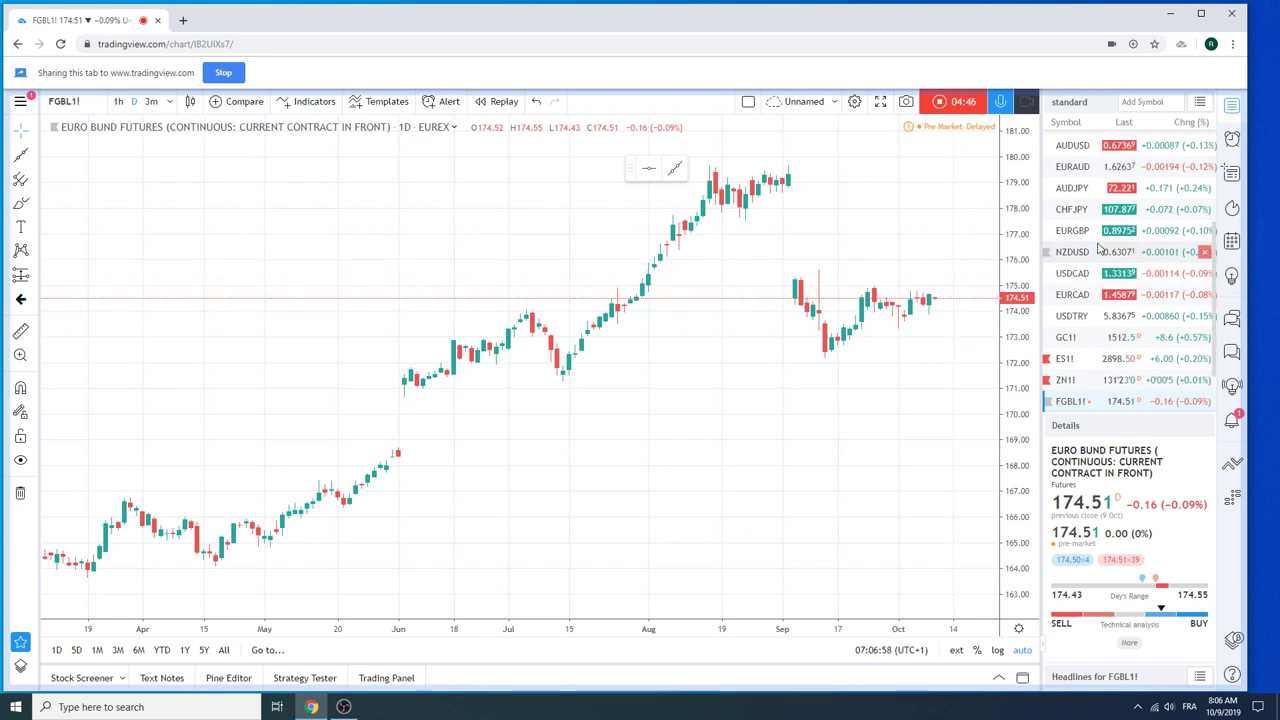
scroll(1097, 234, up, 2)
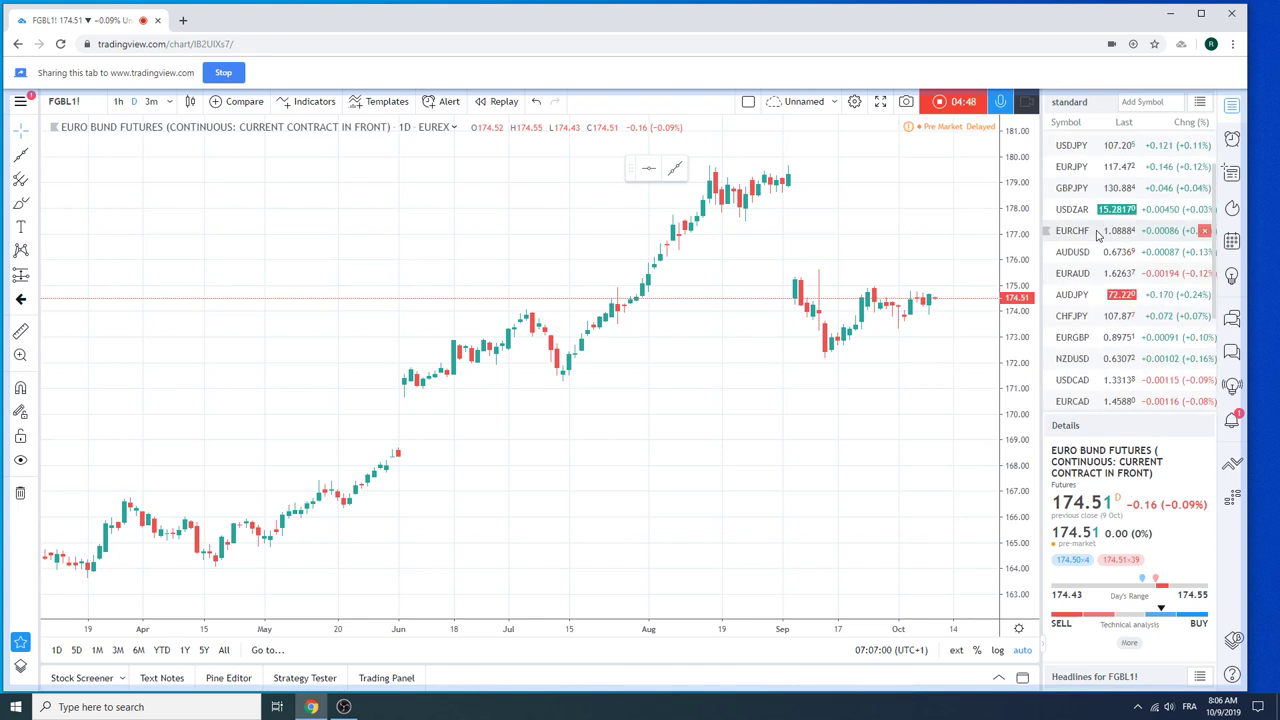
- Switch the chart to the USDJPY daily candles from the watchlist
click(1072, 147)
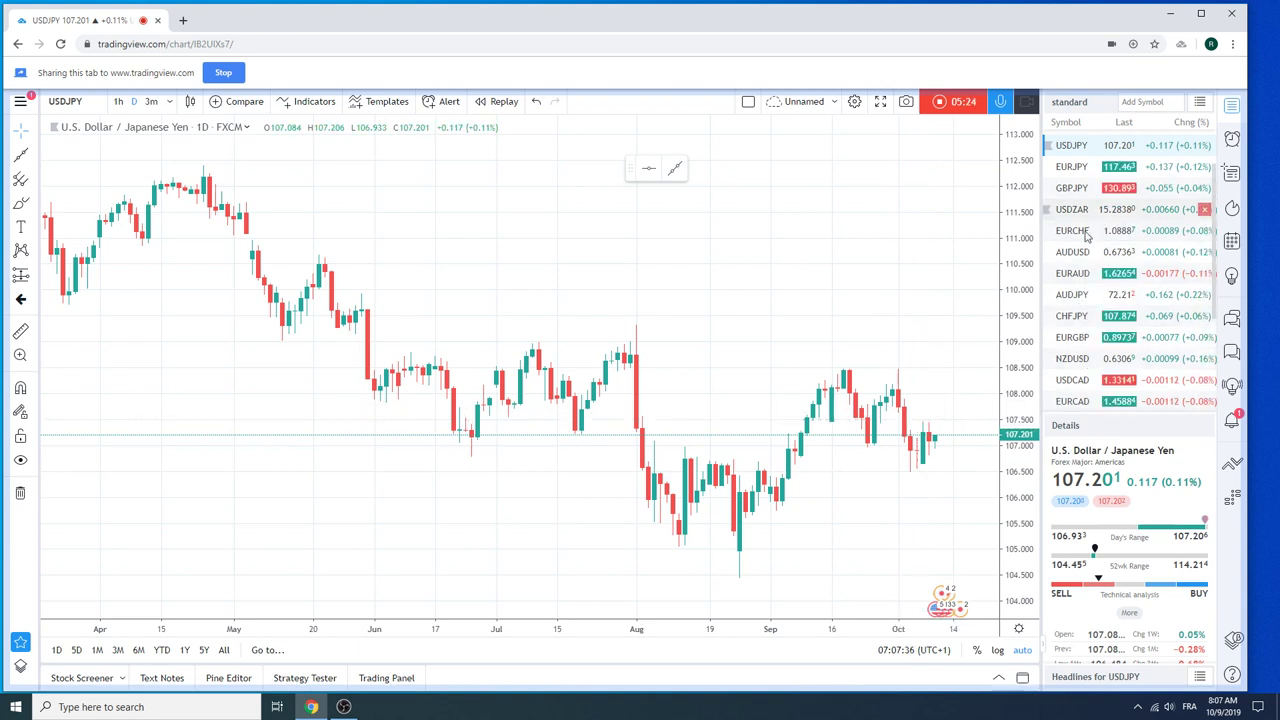
- Switch the chart to USDCAD daily candles, then scroll further down the watchlist
click(1079, 384)
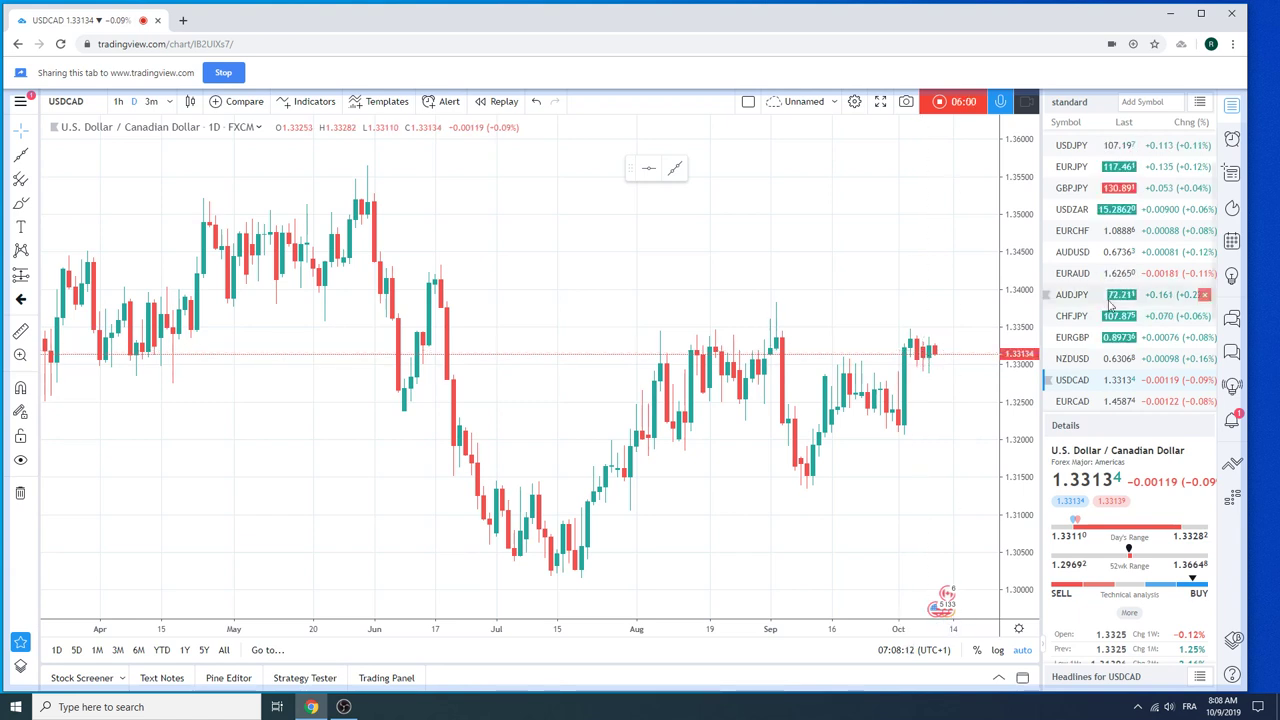
scroll(1118, 293, down, 1)
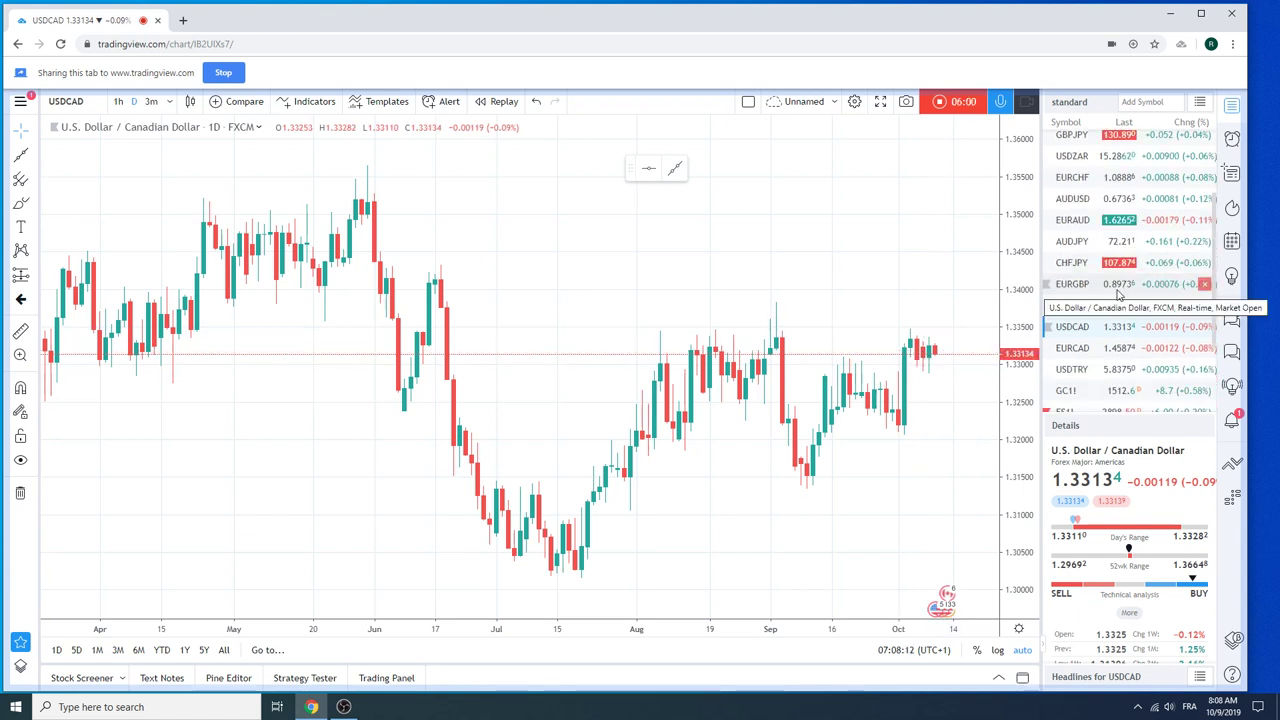
- View Gold Futures (GC1!) with its trendlines, then load the BTCUSD daily chart
click(1088, 391)
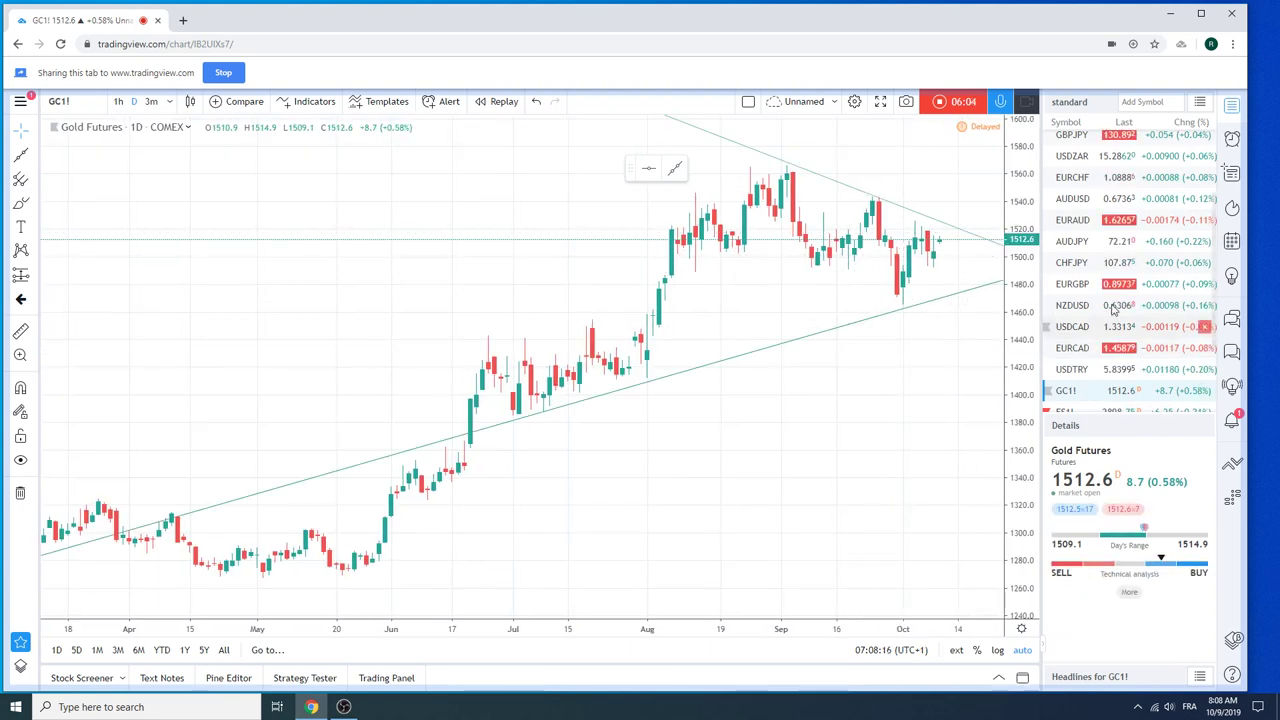
scroll(1115, 301, down, 2)
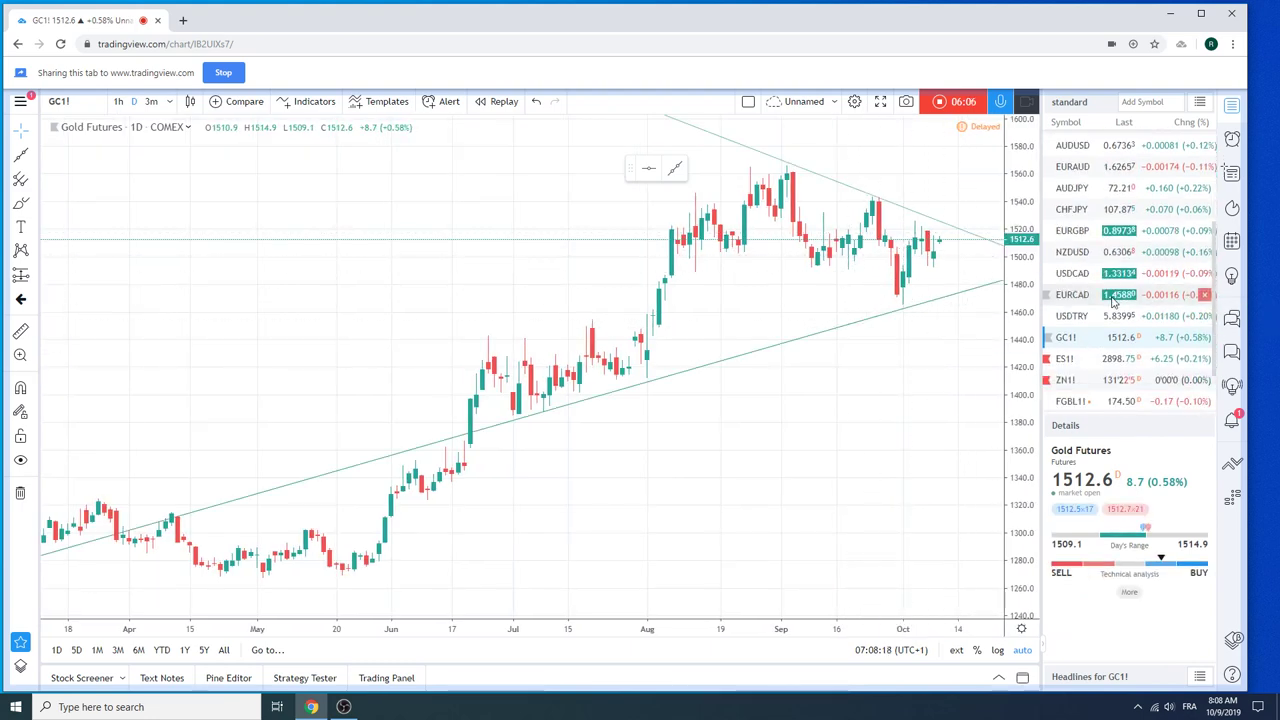
scroll(1115, 301, down, 3)
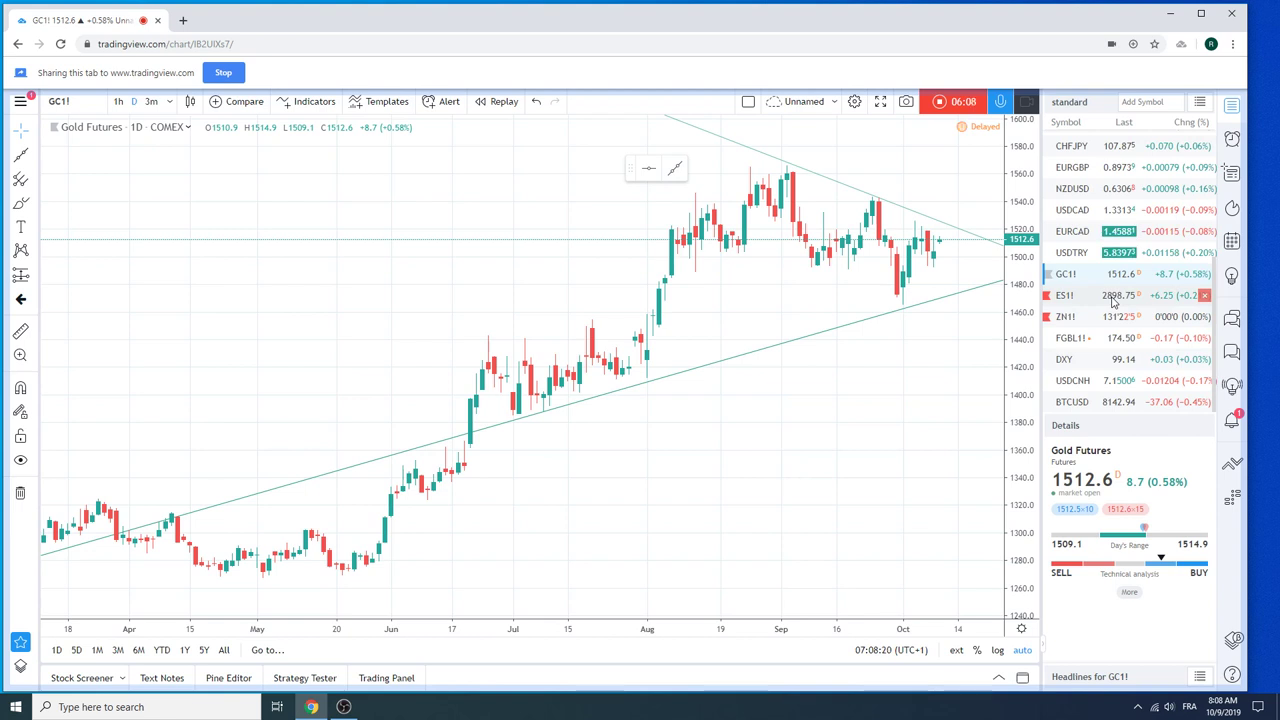
scroll(1143, 301, up, 2)
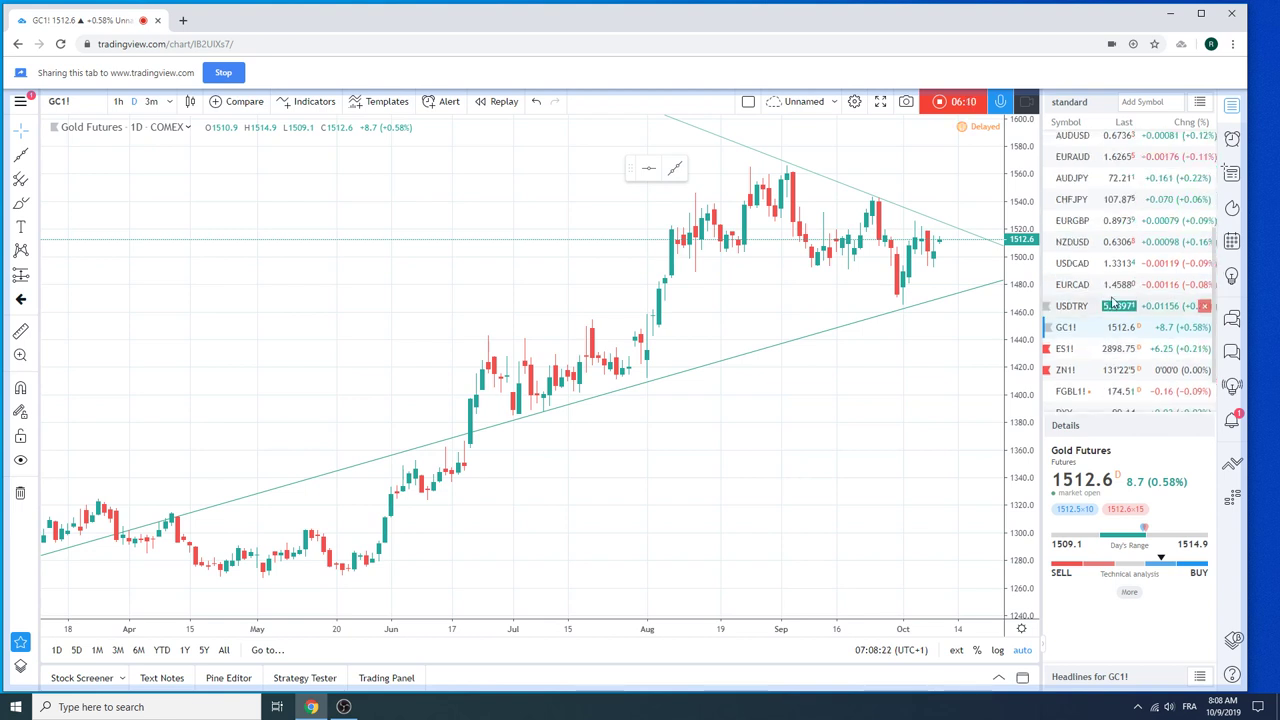
scroll(1143, 301, down, 2)
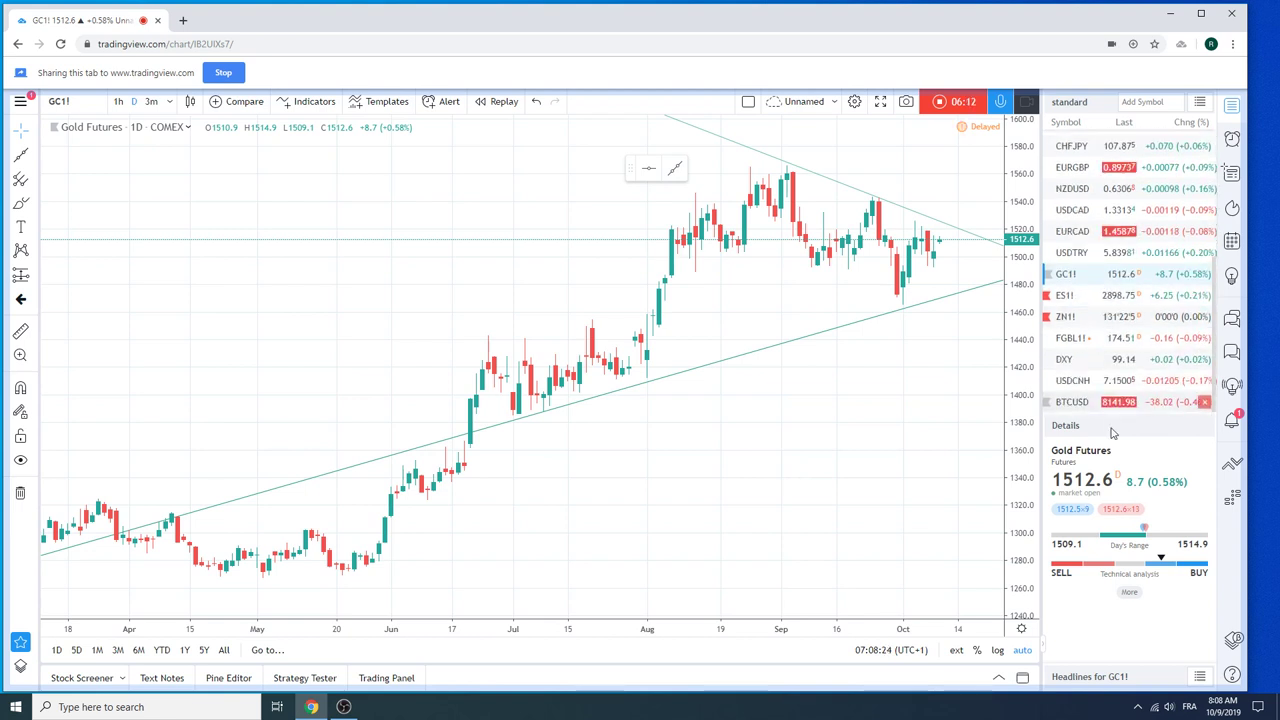
click(1071, 402)
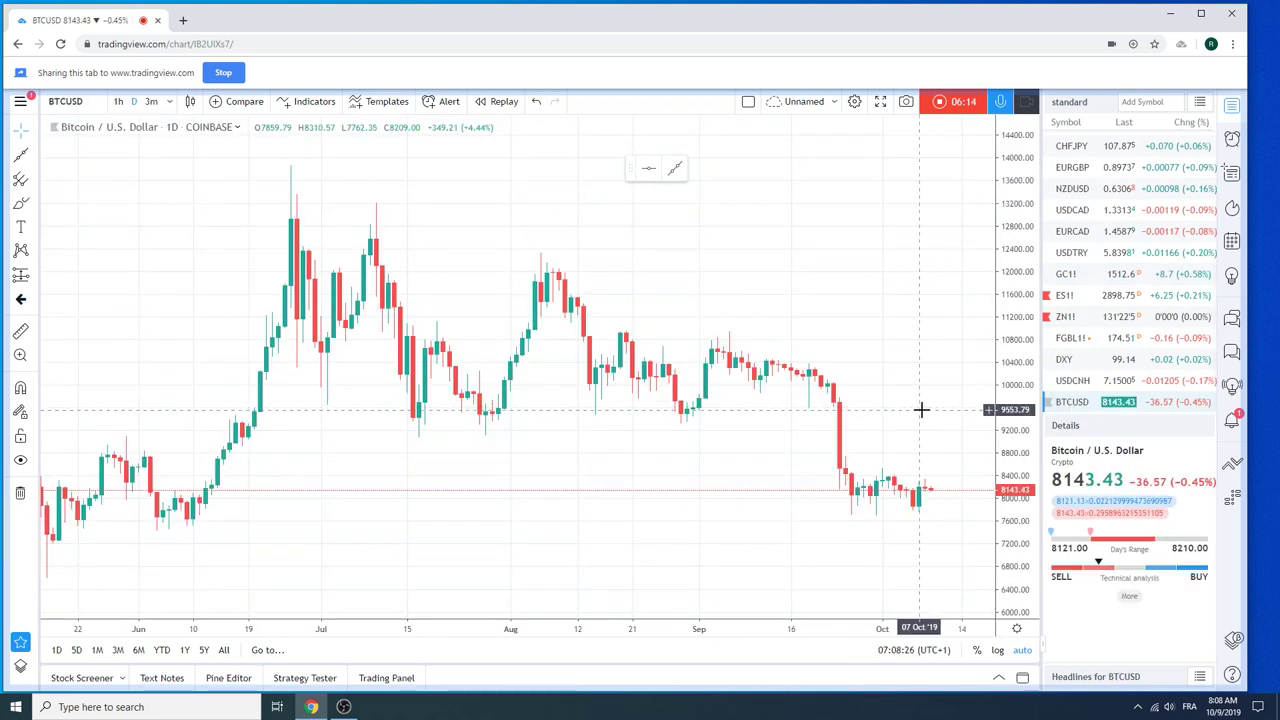
scroll(920, 409, down, 3)
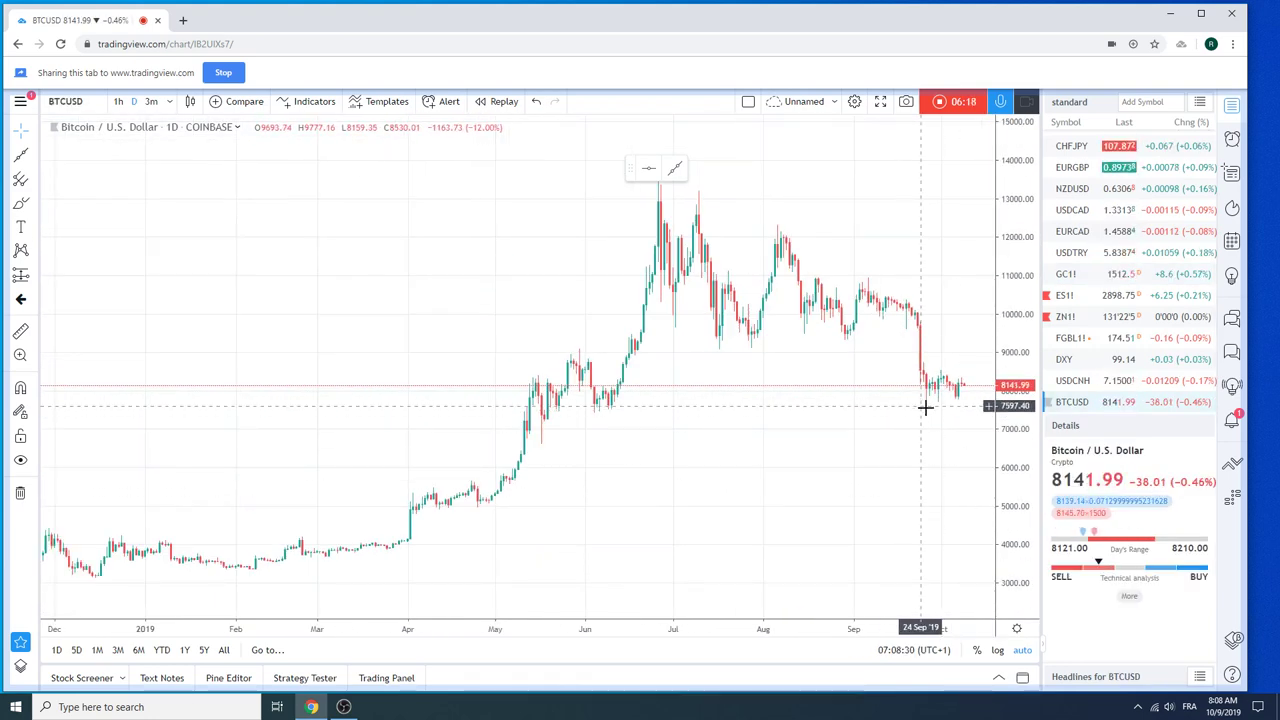
scroll(1112, 318, up, 5)
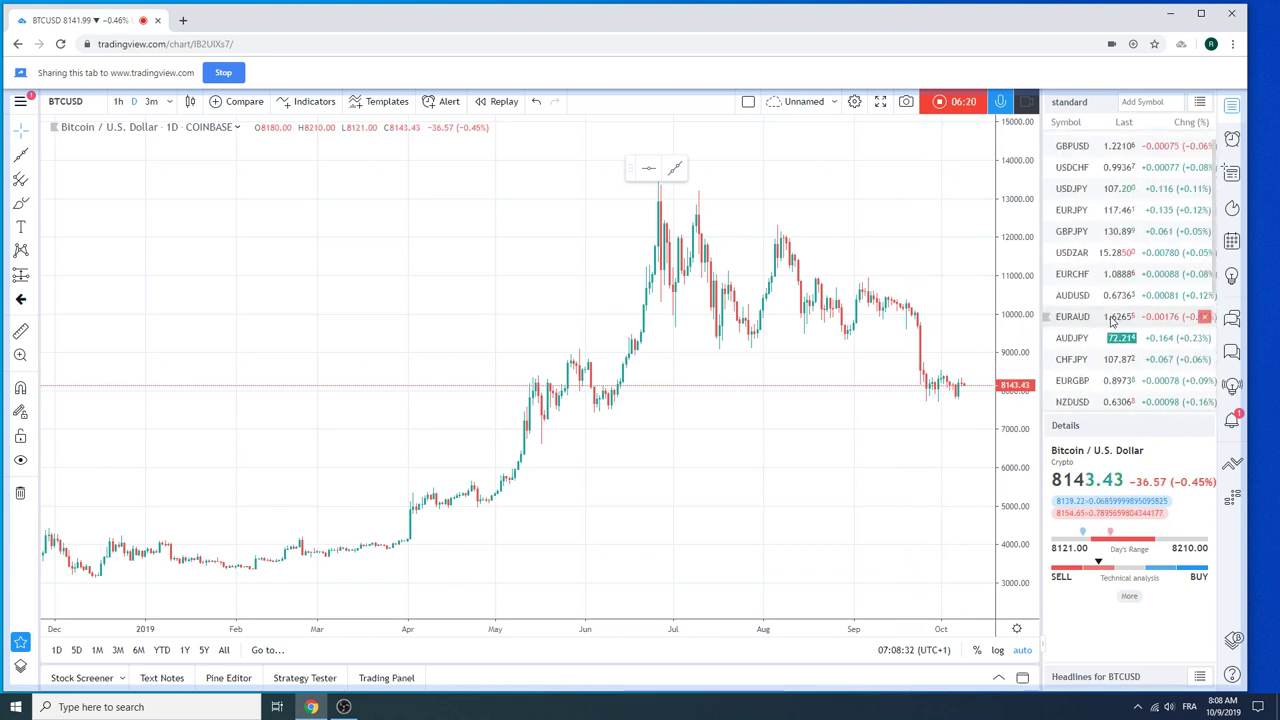